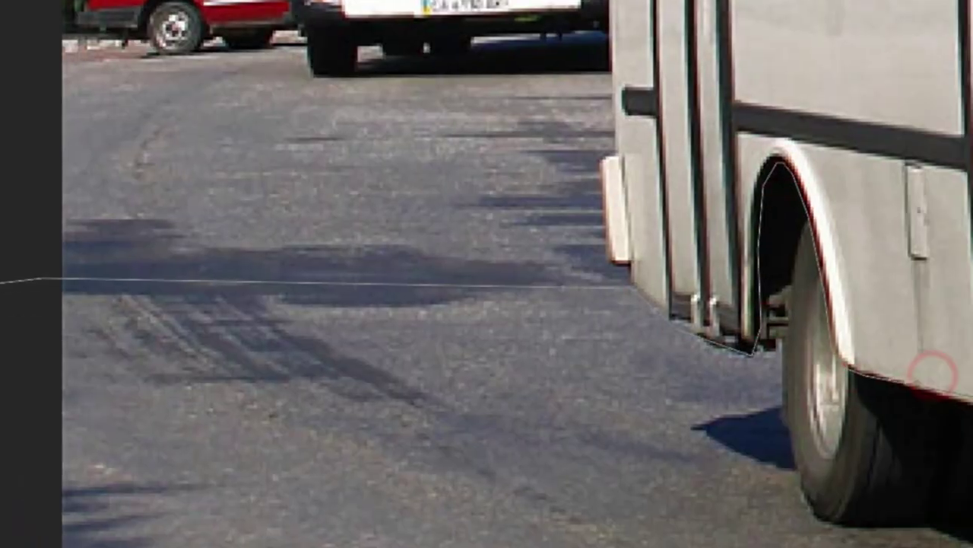
- Trace the minibus's bottom edge and fender arches with the Magnetic Lasso, then invert the selection
left_click_drag(890, 230, 777, 462)
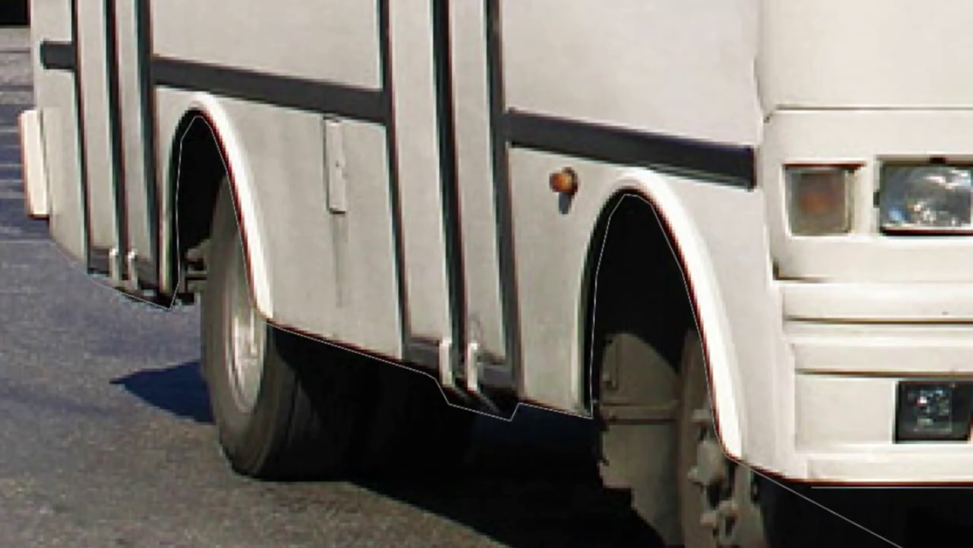
right_click(394, 194)
left_click(456, 213)
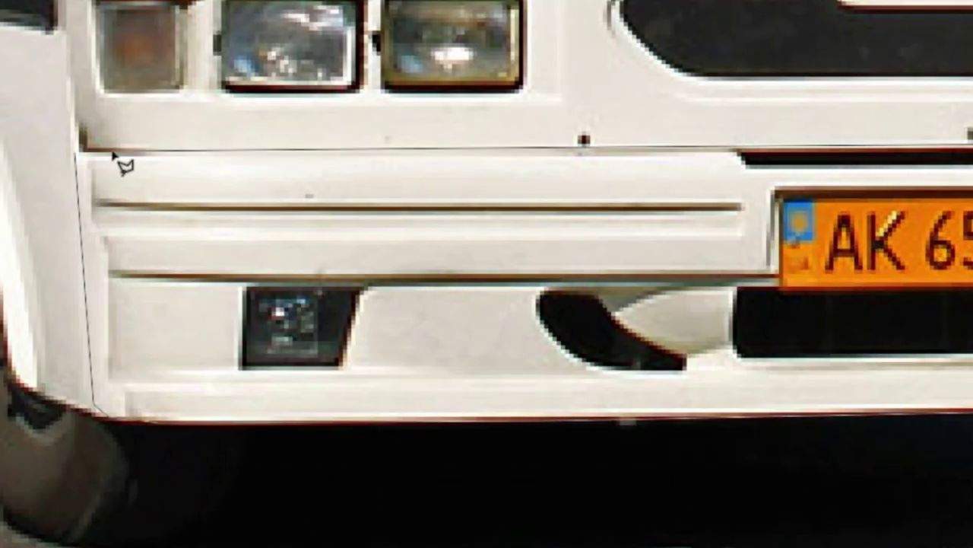
- Free Transform the selected lower body, dragging its bottom edge down so it sits lower
right_click(687, 296)
left_click(742, 496)
left_click_drag(572, 369, 572, 358)
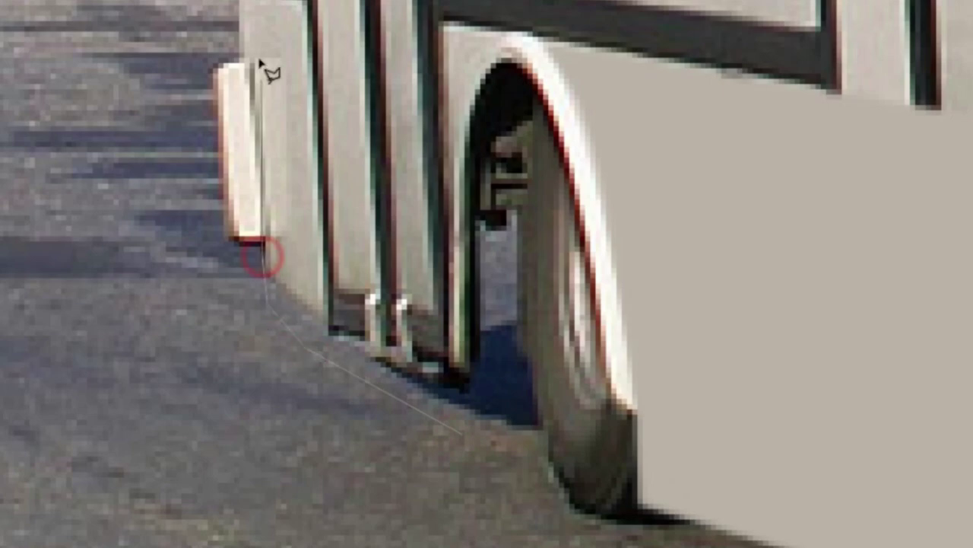
- Fill a strip along the lower trim line with the dark trim colour
scroll(251, 68, "up", 3)
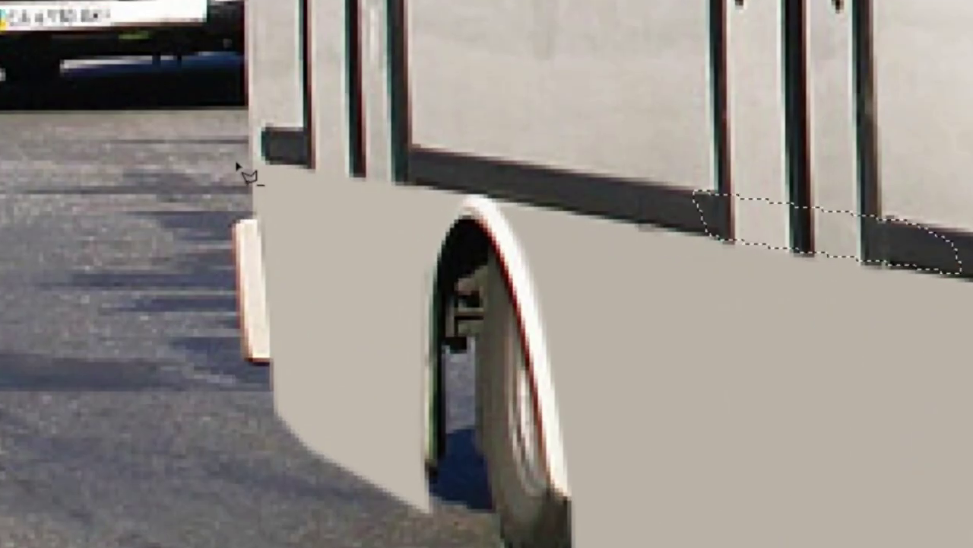
left_click_drag(760, 188, 753, 228)
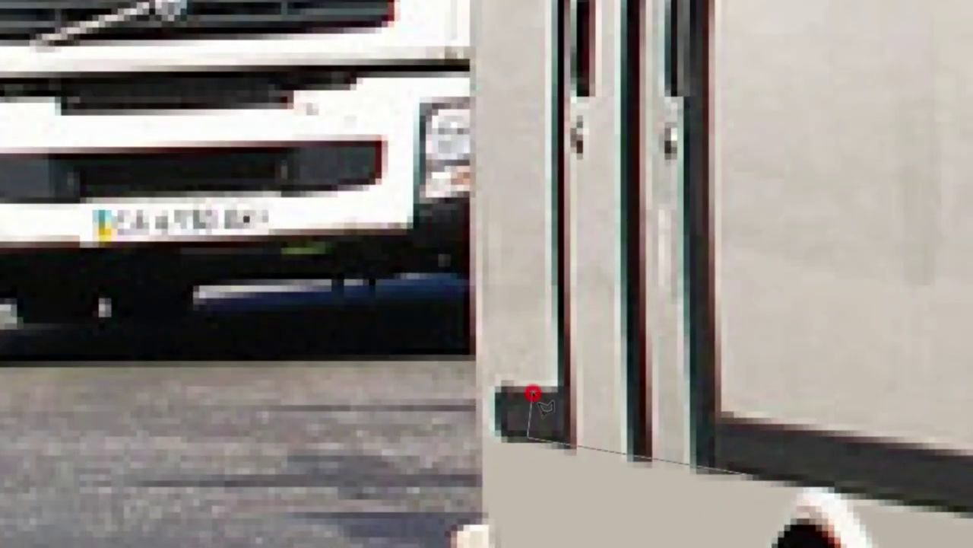
left_click(765, 408)
key("alt+BackSpace")
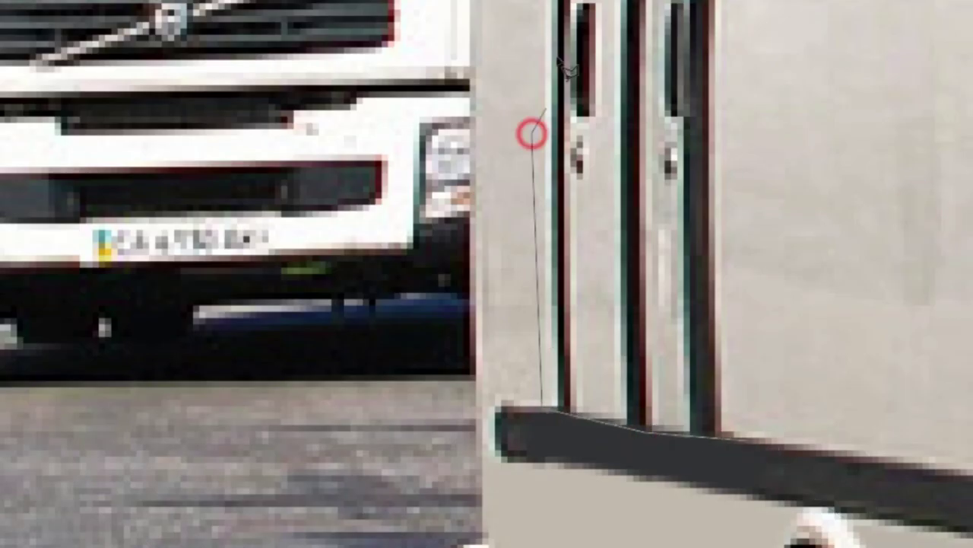
- Begin outlining the area along the front door seams
scroll(567, 69, "up", 4)
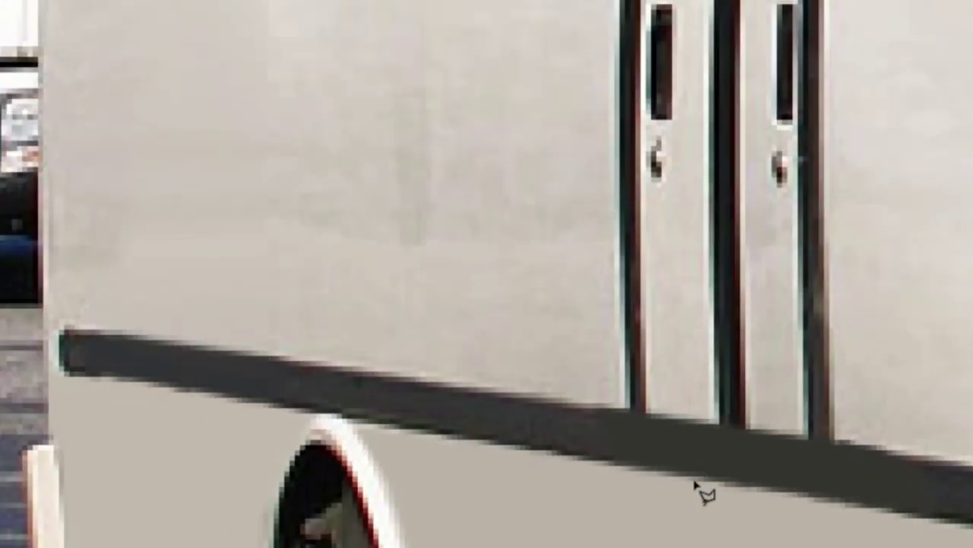
left_click(889, 460)
scroll(859, 281, "up", 4)
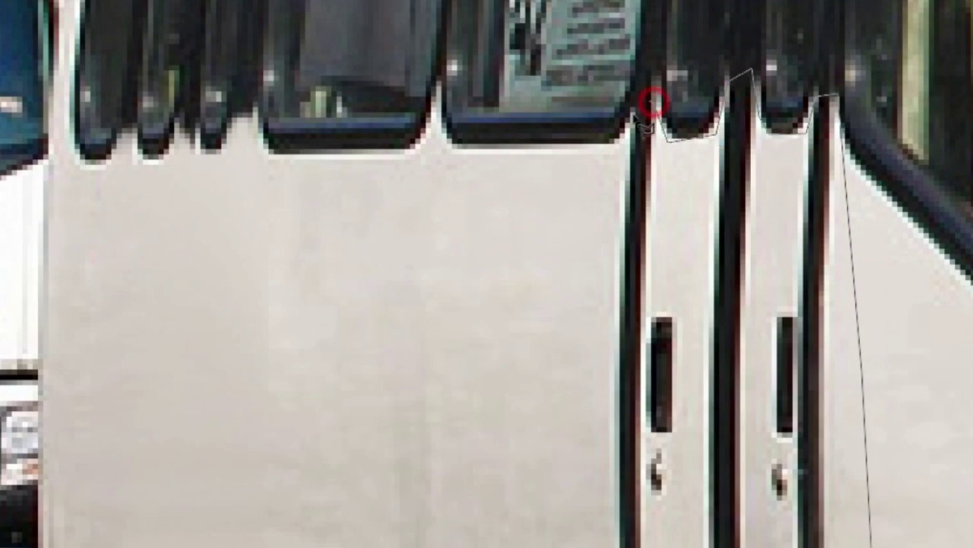
- Select the door area and side windows, fill them with black, and deselect
double_click(652, 102)
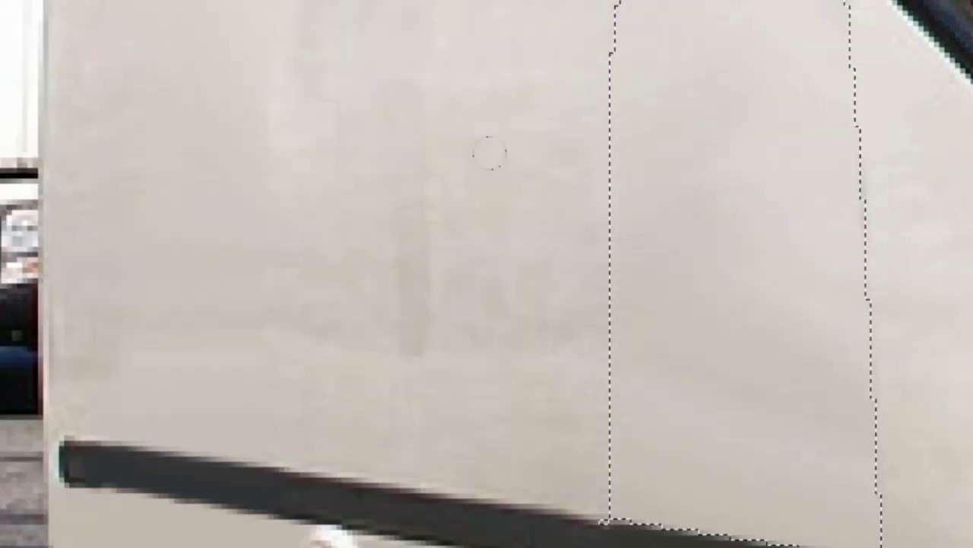
scroll(707, 426, "down", 3)
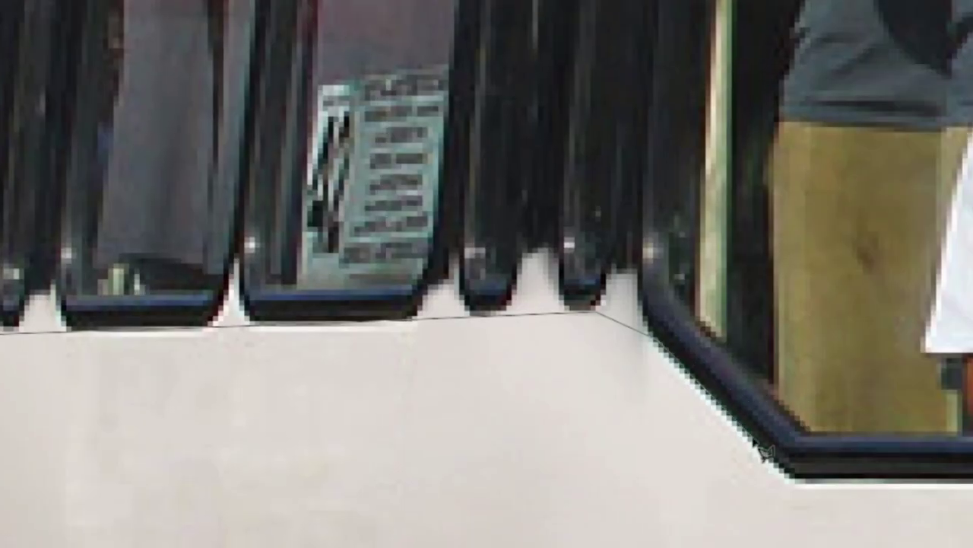
scroll(372, 72, "up", 5)
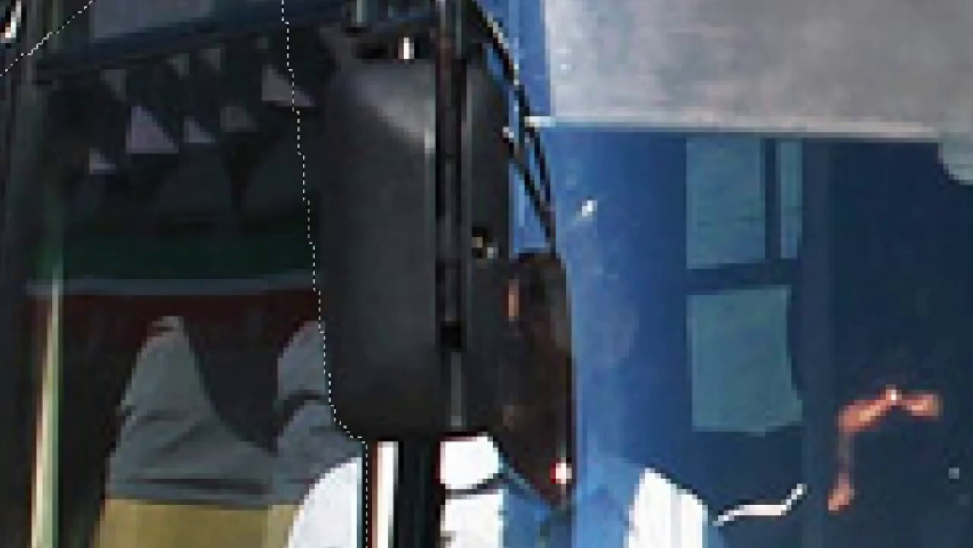
scroll(325, 286, "up", 4)
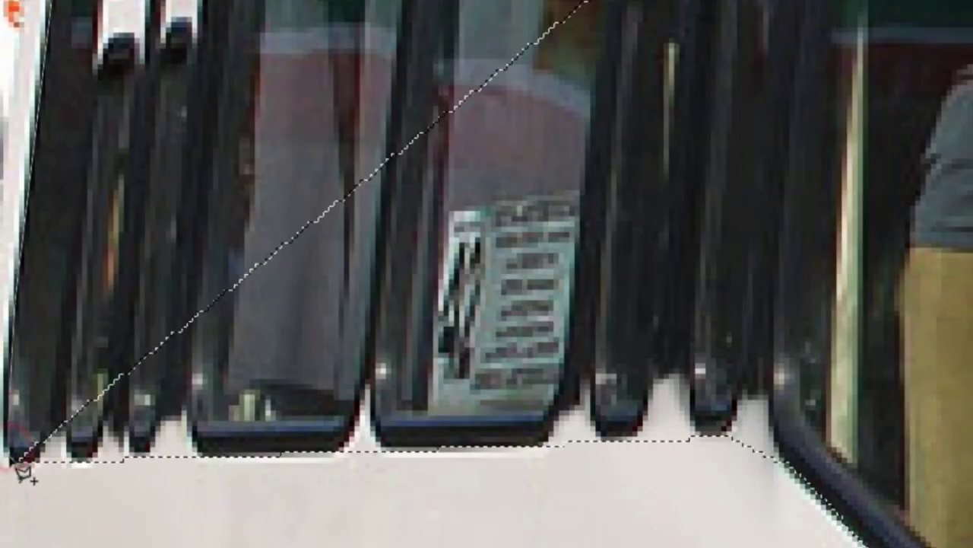
left_click(18, 466)
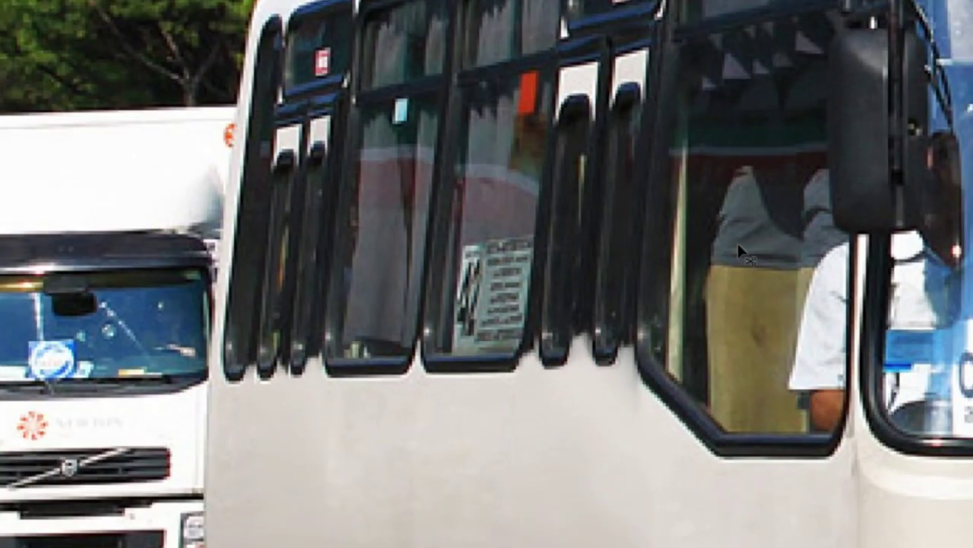
key("alt+BackSpace")
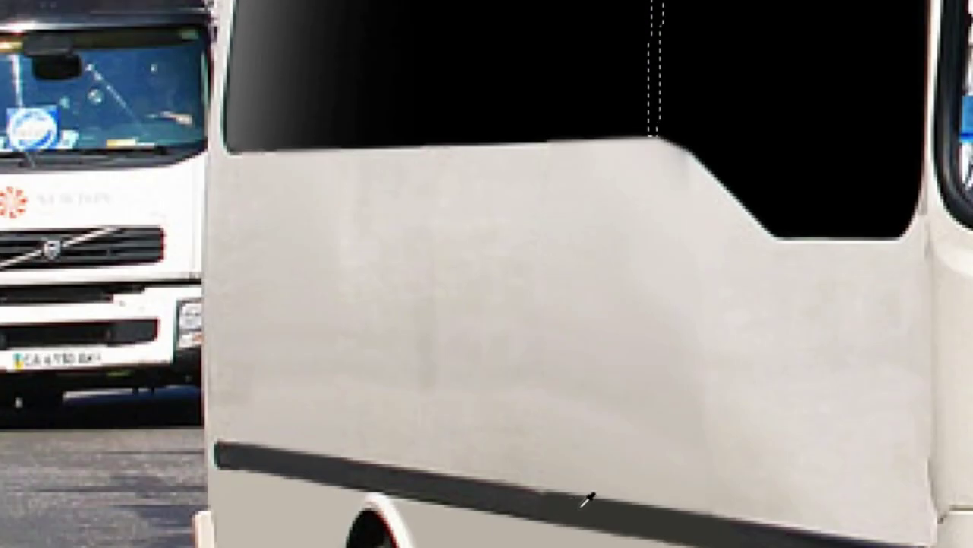
left_click(630, 304)
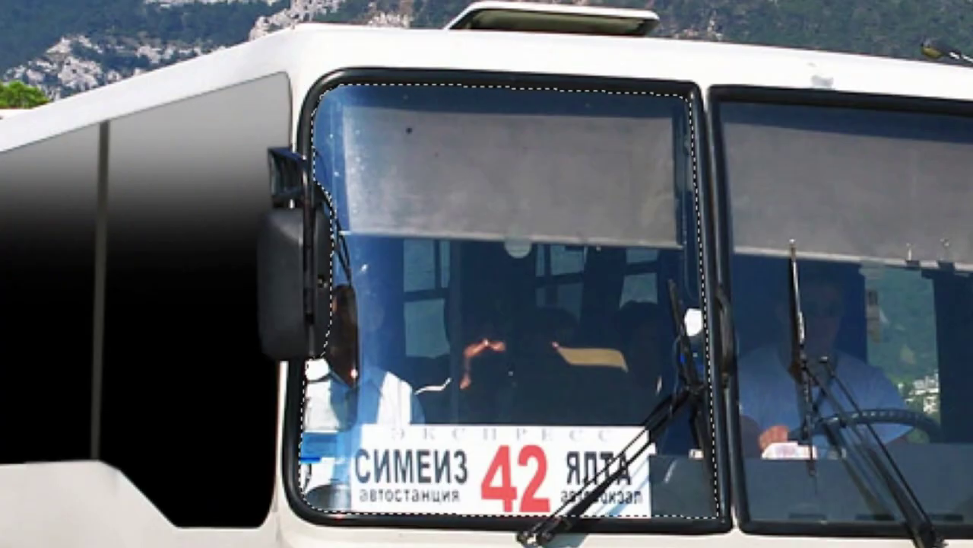
- Fill the windshield black with a grey-to-black gradient fade at the top, then deselect
key("alt+BackSpace")
left_click_drag(254, 73, 630, 228)
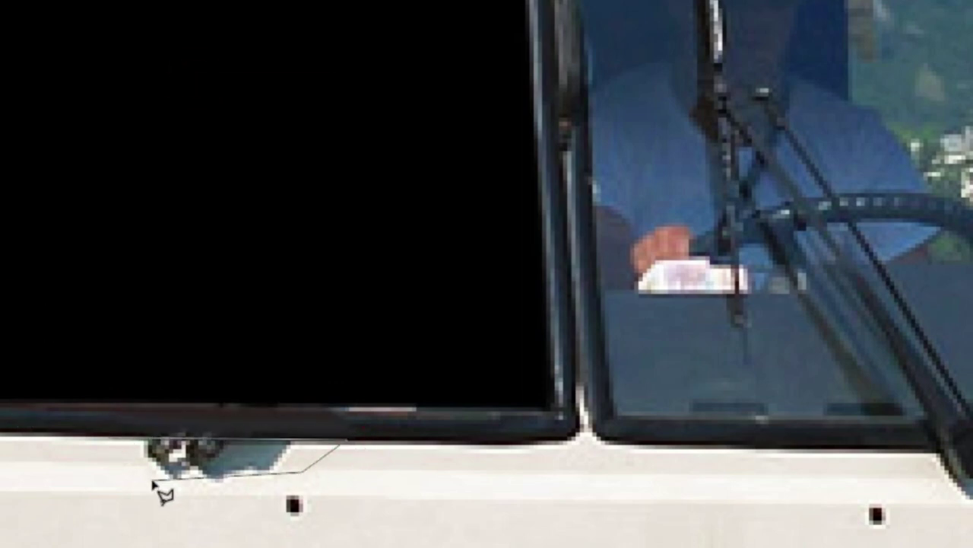
right_click(148, 69)
left_click(160, 76)
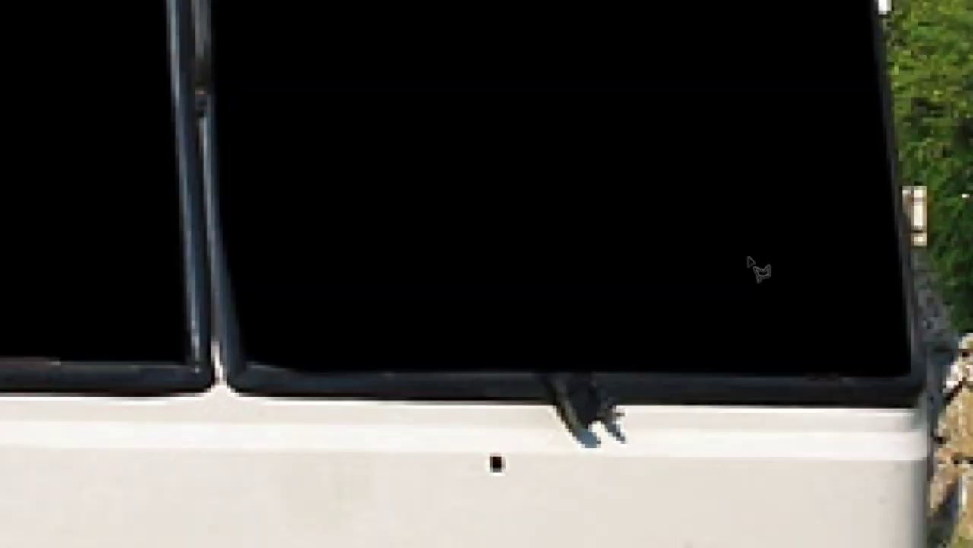
- Outline the rear wheel arch with the Polygonal Lasso and close the selection
left_click(473, 407)
left_click(518, 373)
left_click(555, 371)
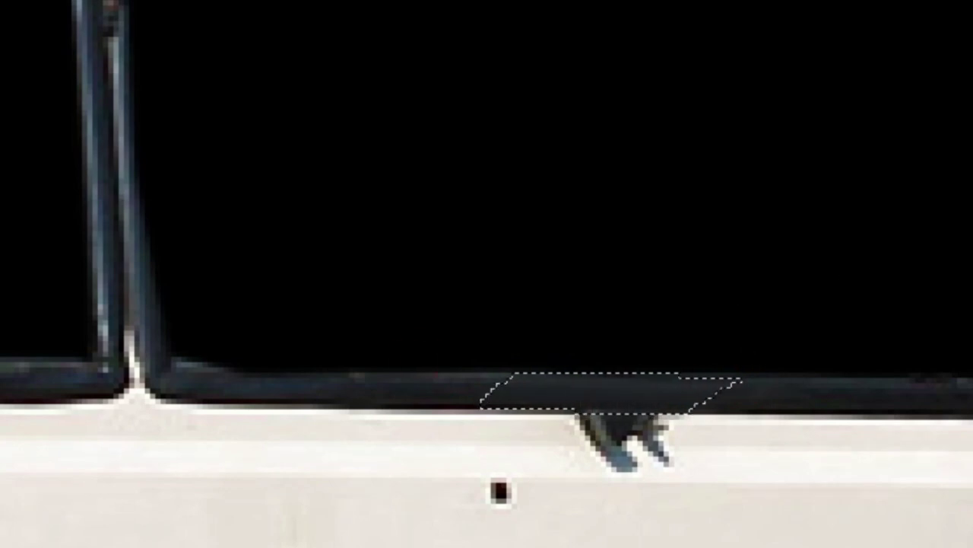
left_click(589, 479)
left_click(473, 409)
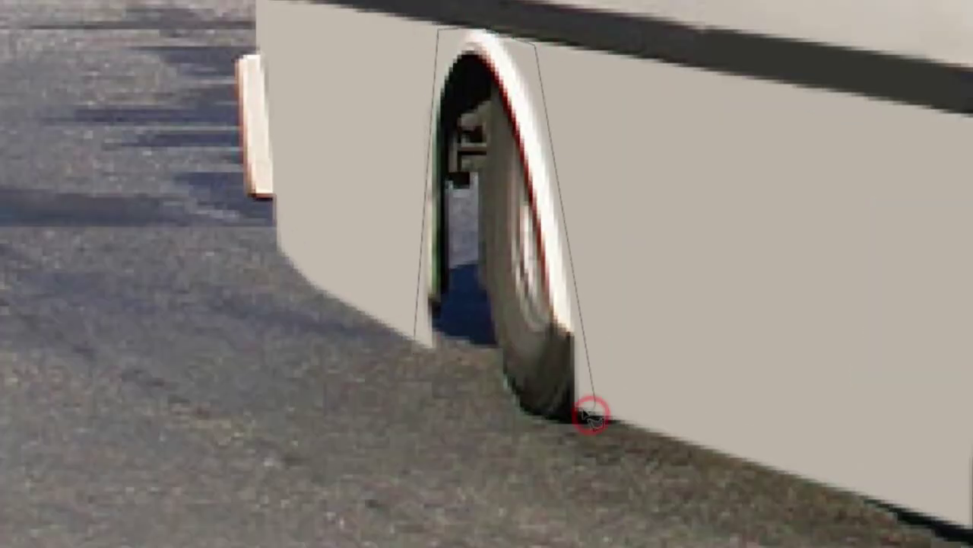
- Free Transform the rear wheel arch to shift it slightly down
right_click(598, 304)
left_click(646, 463)
left_click_drag(723, 127, 520, 323)
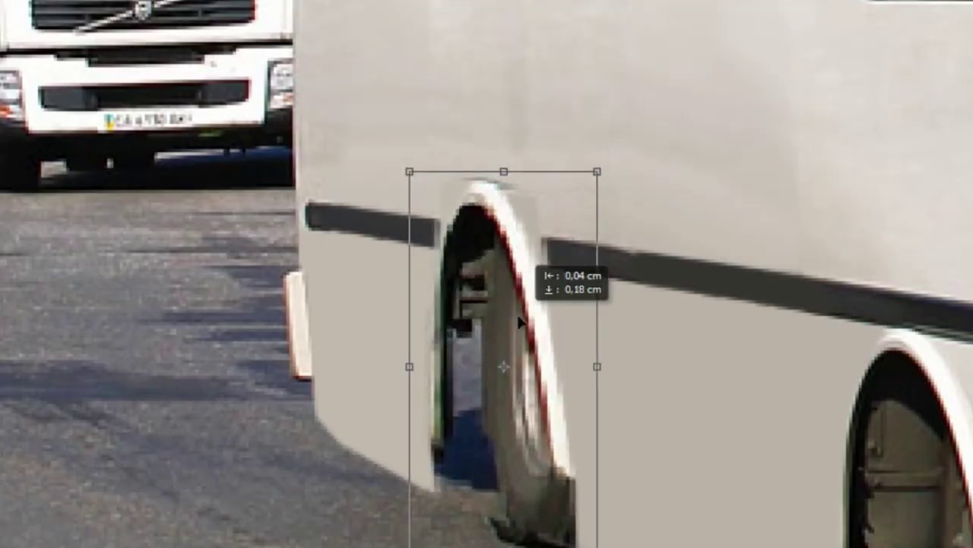
key("Return")
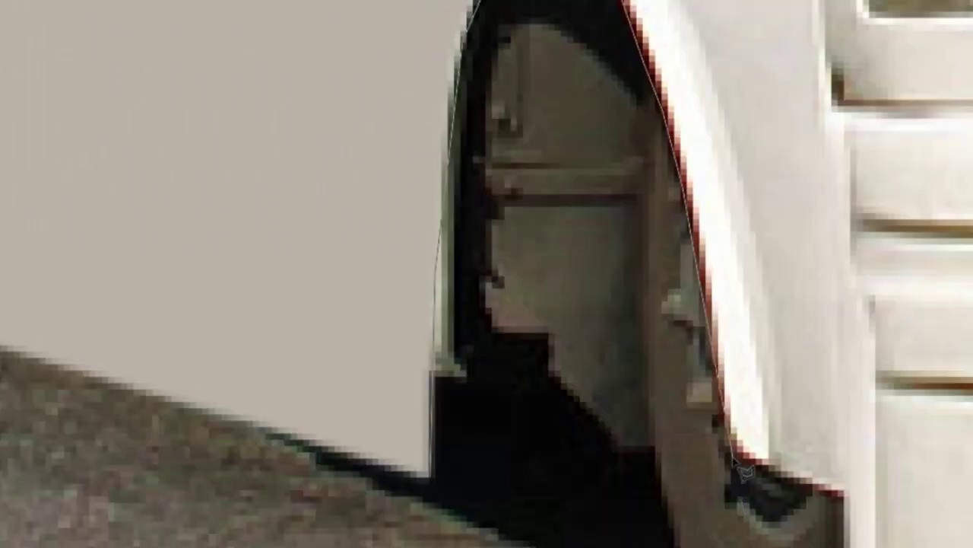
- Outline both wheel wells as selections for a black fill
left_click(854, 513)
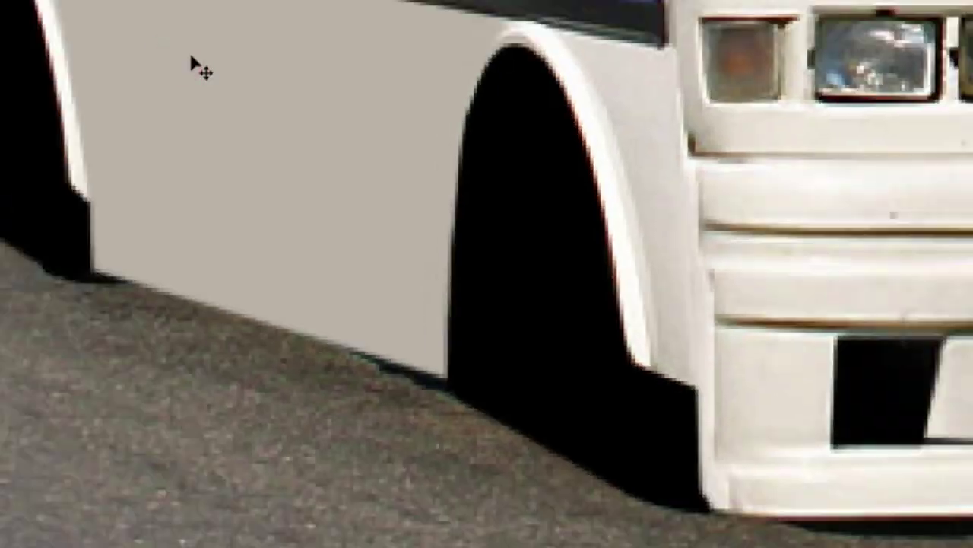
left_click(601, 465)
double_click(454, 368)
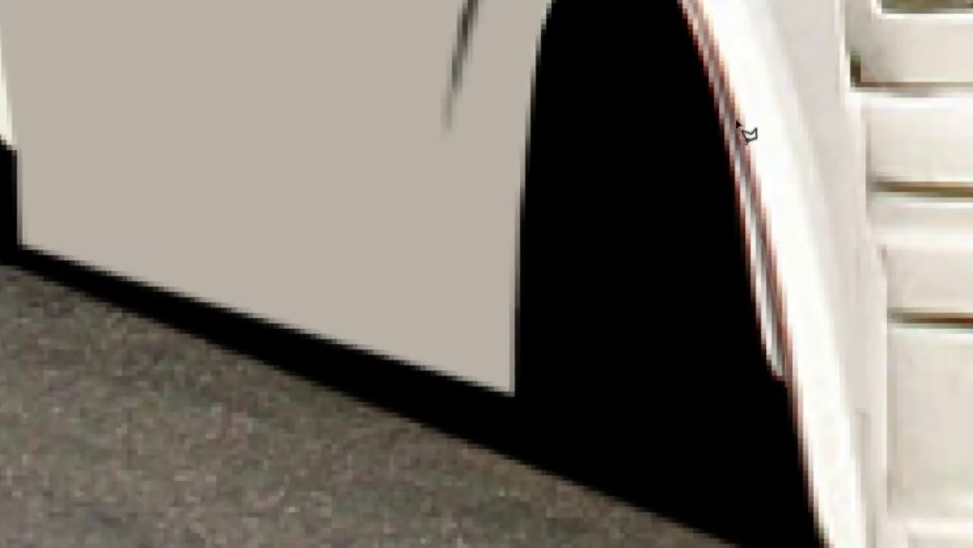
left_click(676, 143)
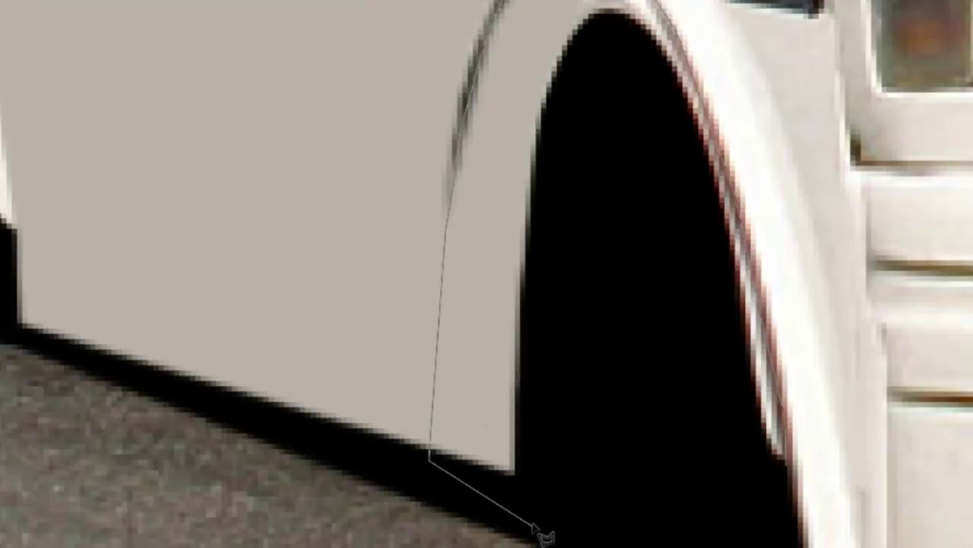
double_click(543, 532)
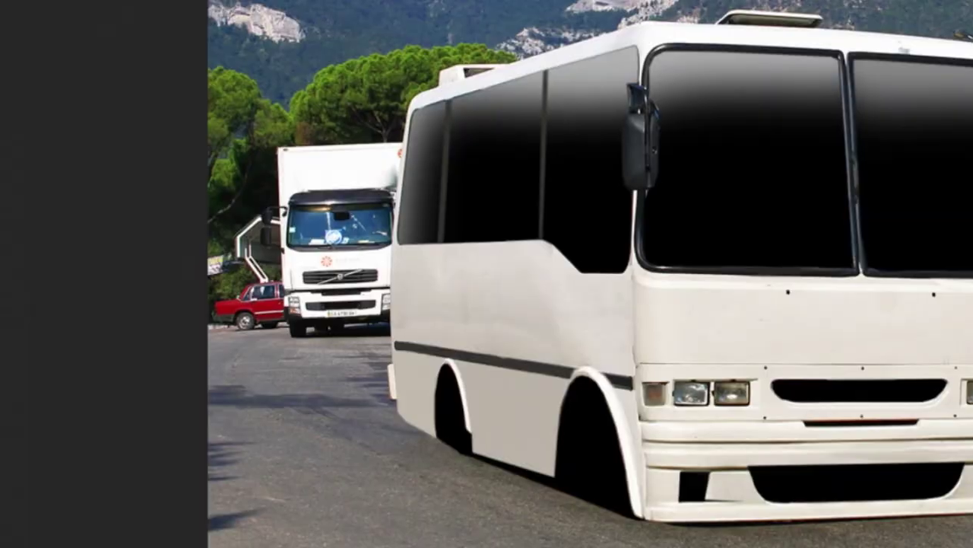
- Free Transform the rear wheel arch taller to suit the lowered body
right_click(511, 407)
left_click(529, 463)
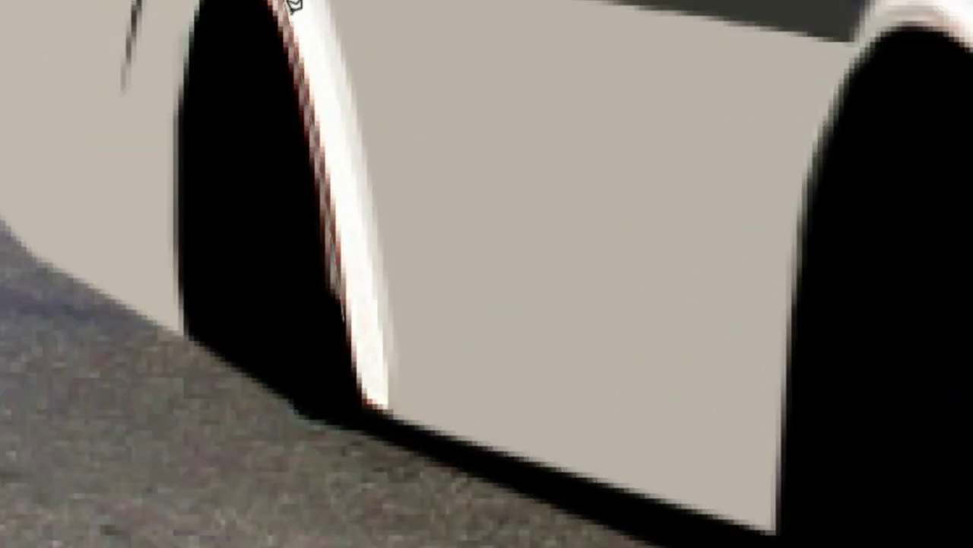
left_click(219, 82)
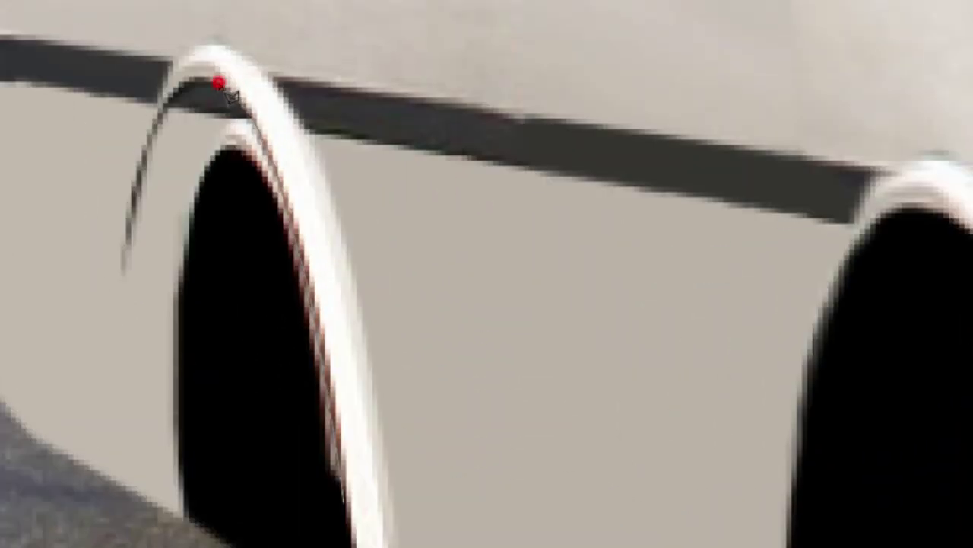
left_click(216, 94)
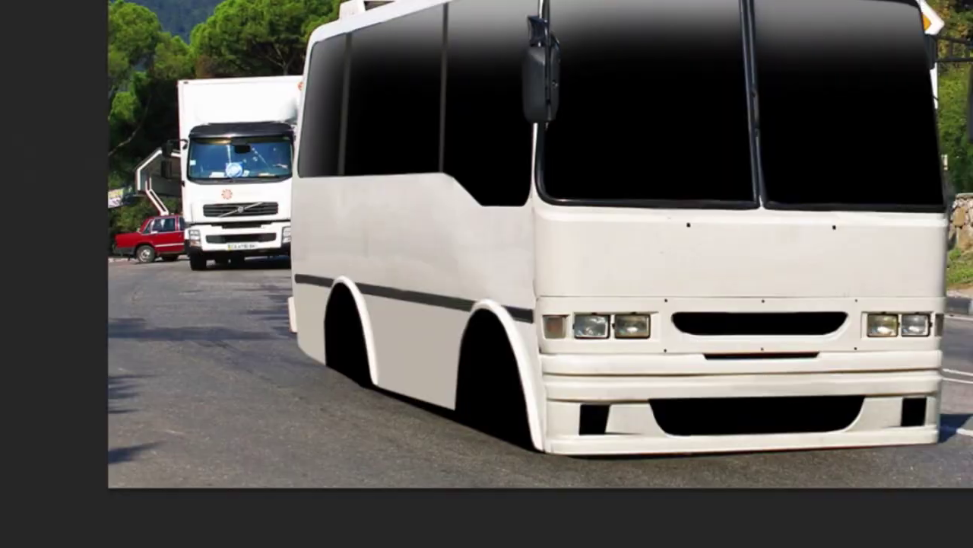
- Narrow the pasted chrome rim to fit the front arch and select the overlapping tire bottom
right_click(477, 272)
left_click(535, 426)
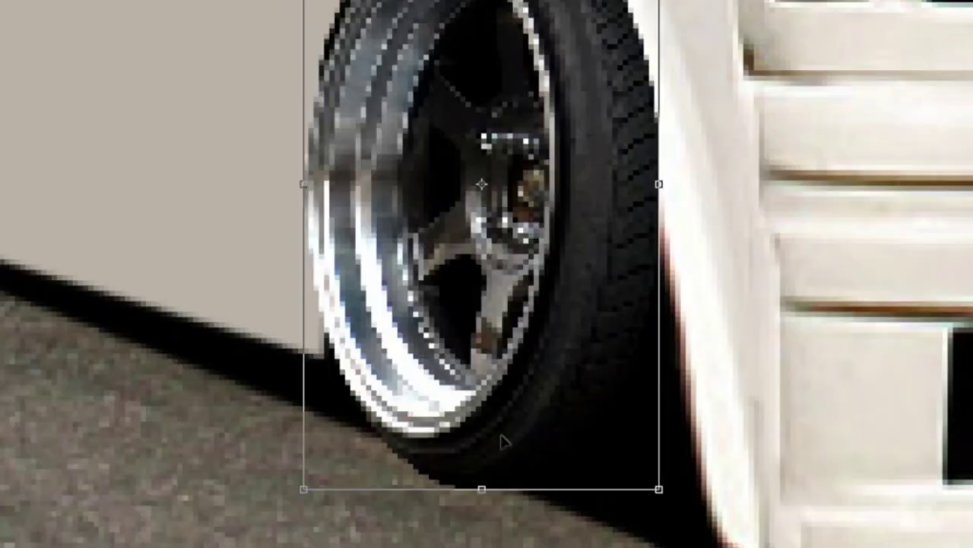
left_click_drag(335, 251, 335, 251)
key("Return")
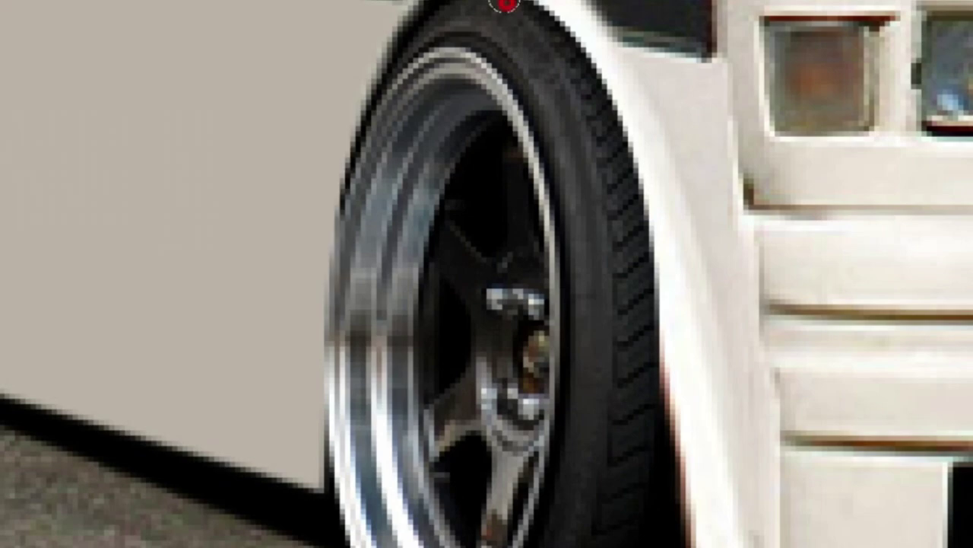
left_click(615, 246)
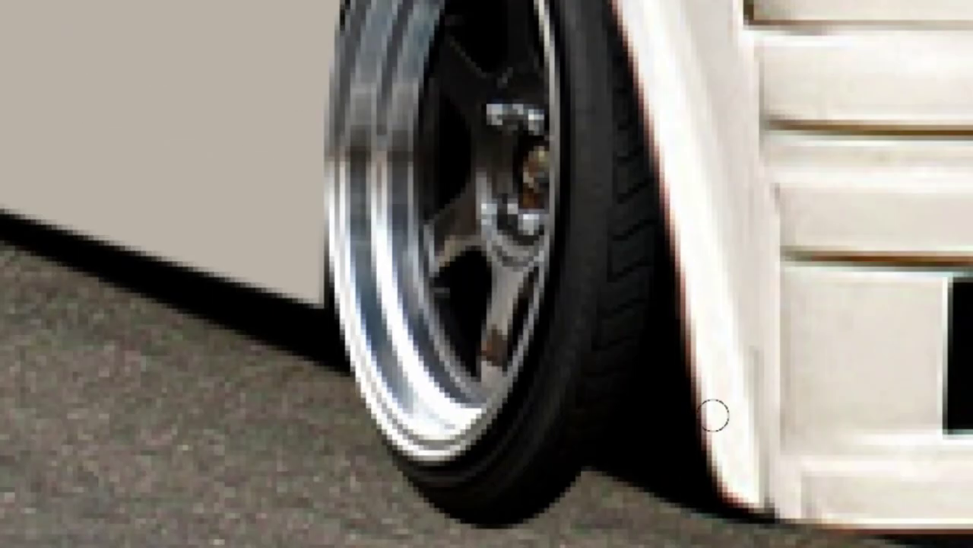
left_click(492, 425)
left_click(587, 366)
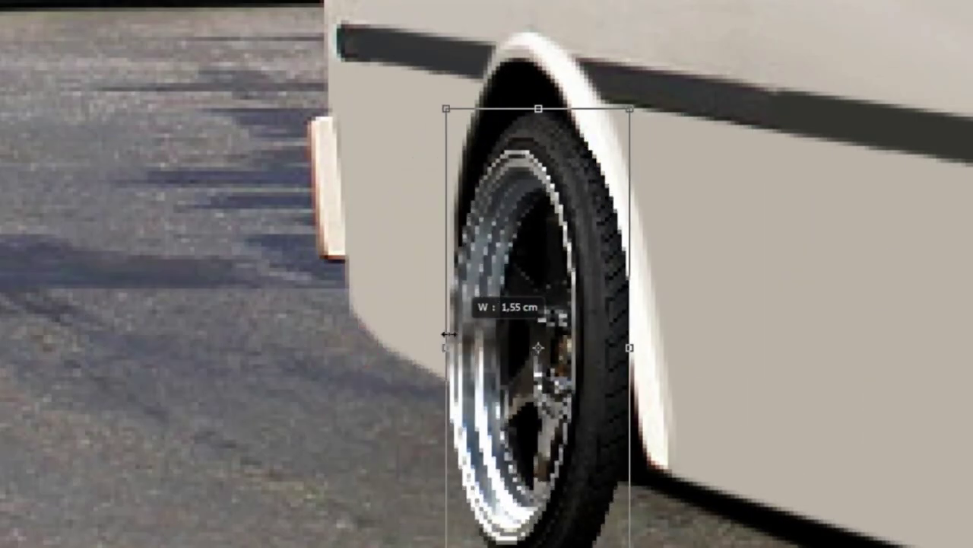
- Place a copy of the rim in the rear arch, outline its tire edge, and darken the arch edge
left_click_drag(530, 145, 530, 121)
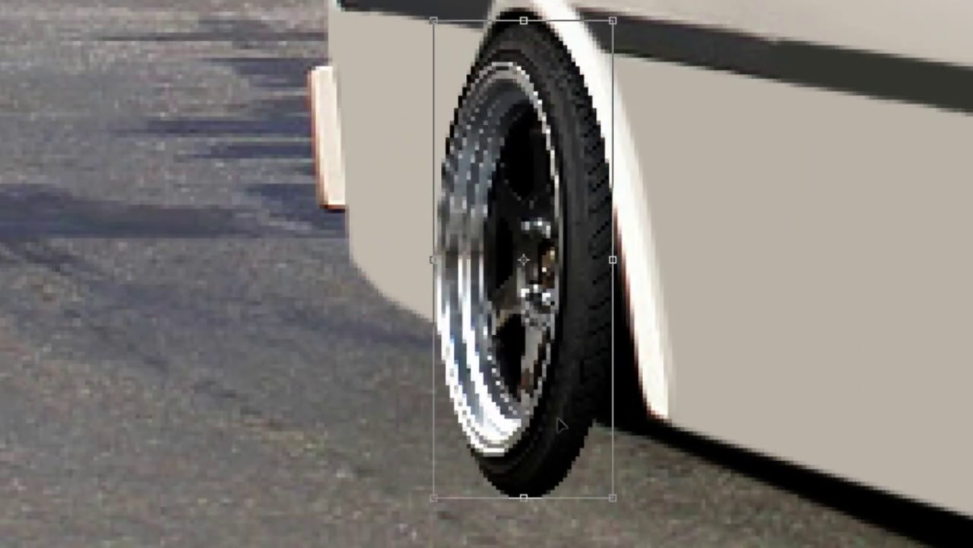
key("Return")
left_click(532, 498)
left_click(787, 499)
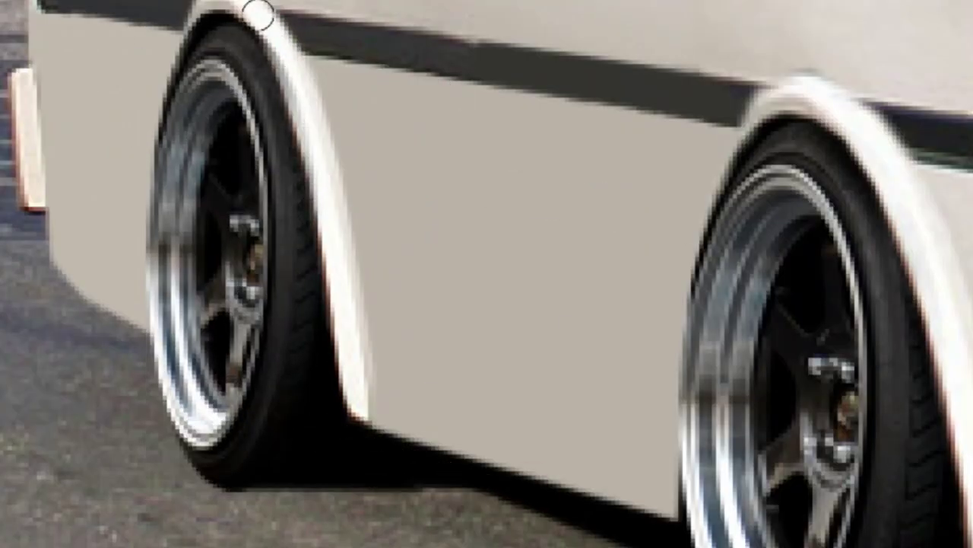
left_click_drag(259, 13, 324, 131)
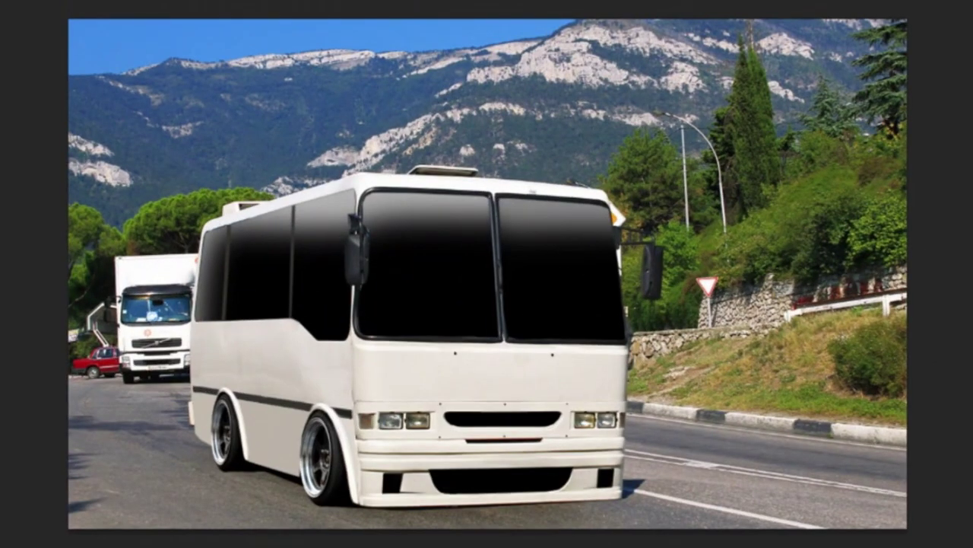
right_click(230, 121)
left_click(312, 294)
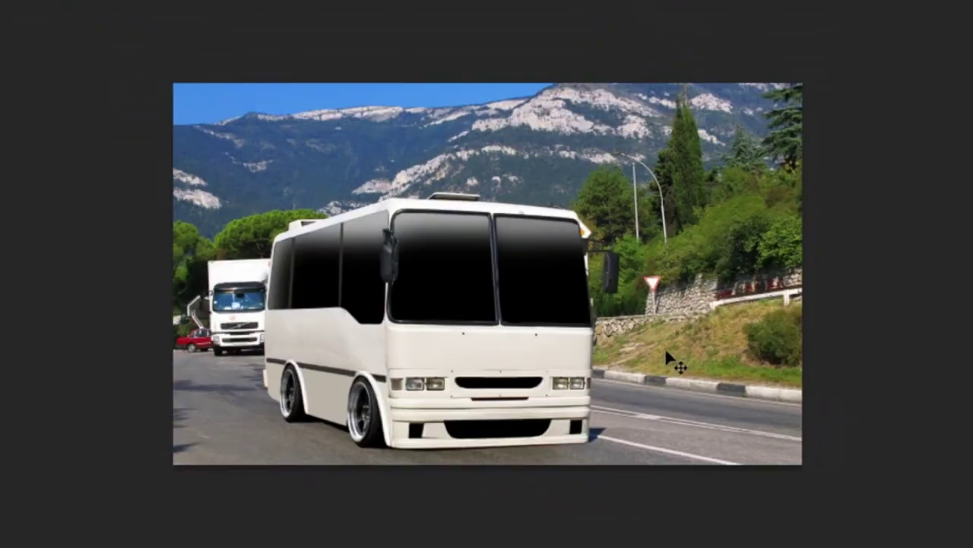
- Open Nik Color Efex Pro and preview the autumn-toned Indian Summer filter on the photo
left_click(236, 1)
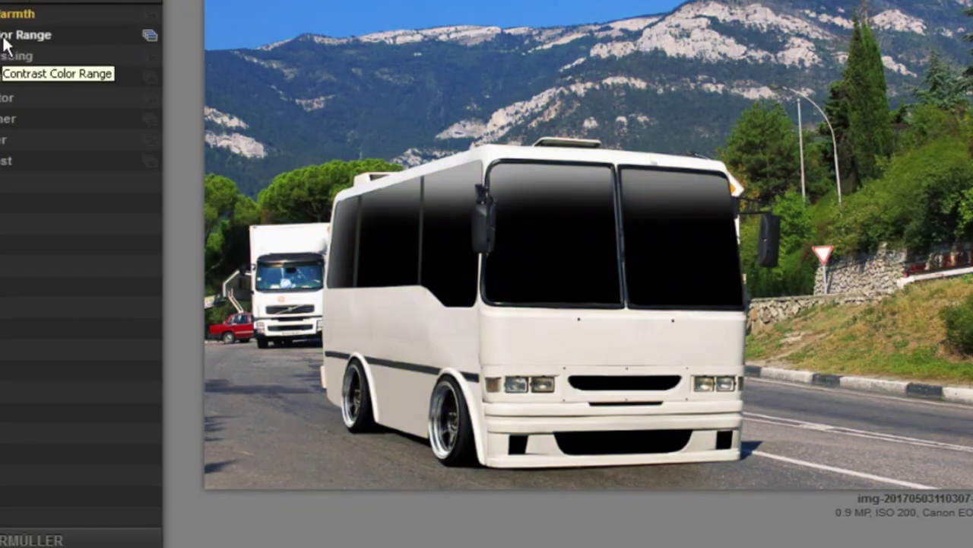
left_click(6, 118)
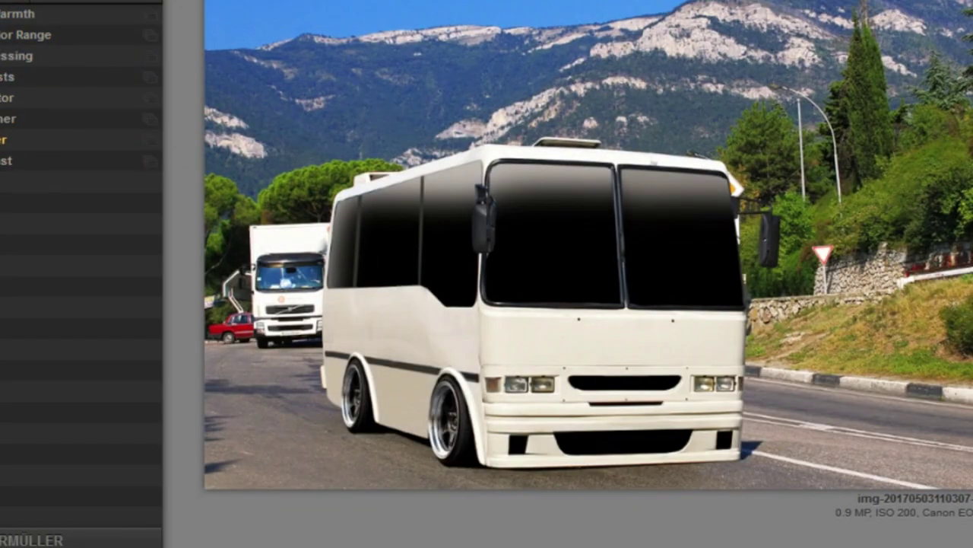